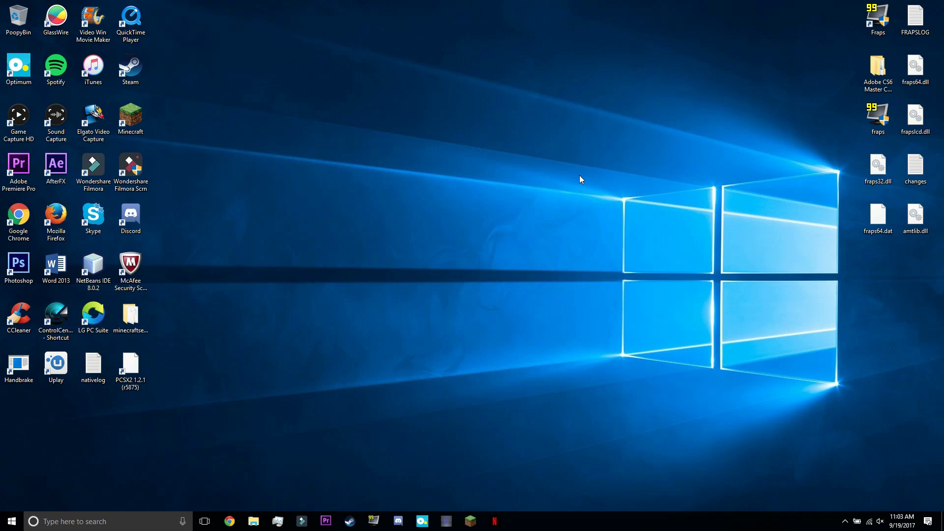
Launch Filmora from the taskbar and start a 16:9 project in Full Feature Mode.
click(302, 522)
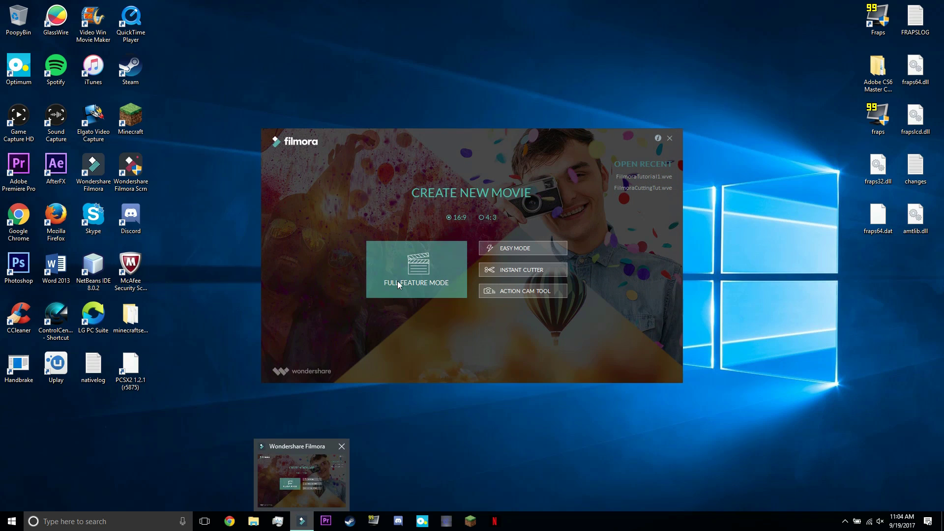
click(401, 279)
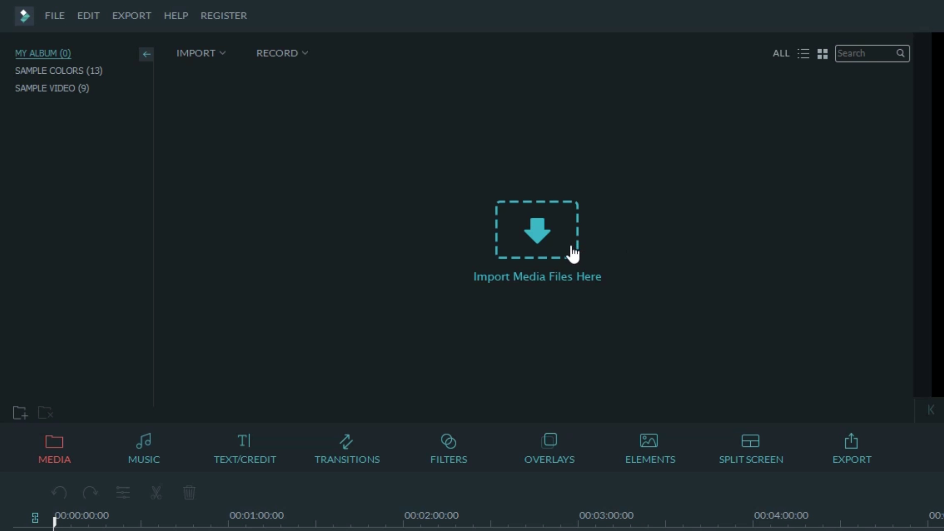
Import the song MP4 from The Justice Drive (E:) and drag it onto the video track.
click(547, 251)
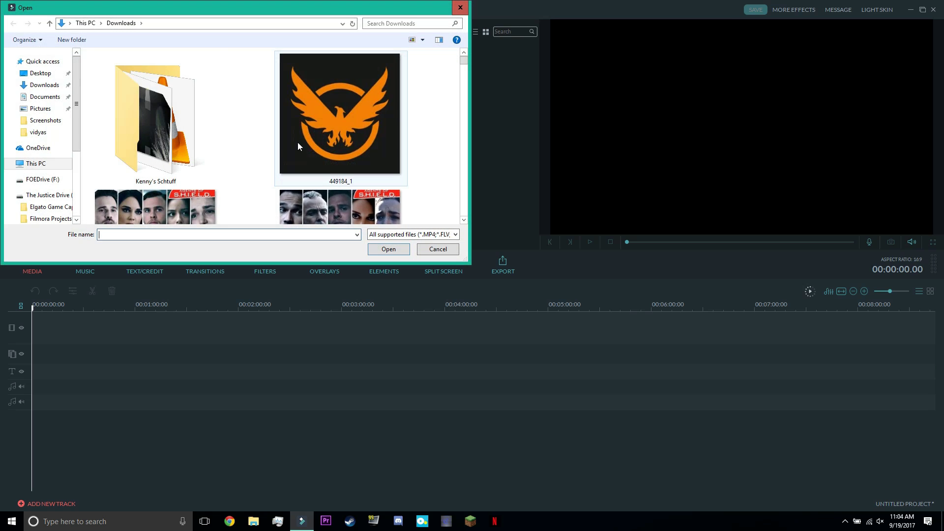
scroll(37, 148, down, 2)
scroll(37, 147, down, 2)
click(45, 73)
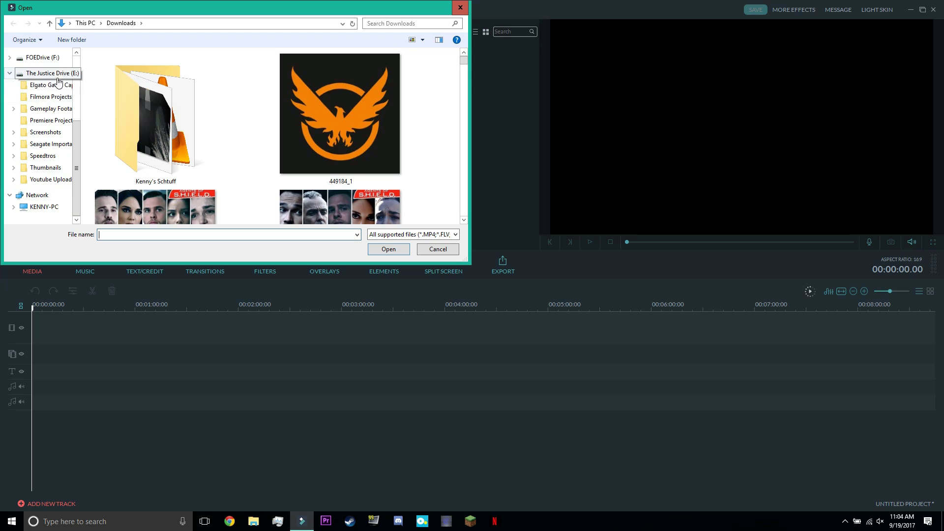
click(168, 161)
click(389, 249)
drag(146, 67, 52, 337)
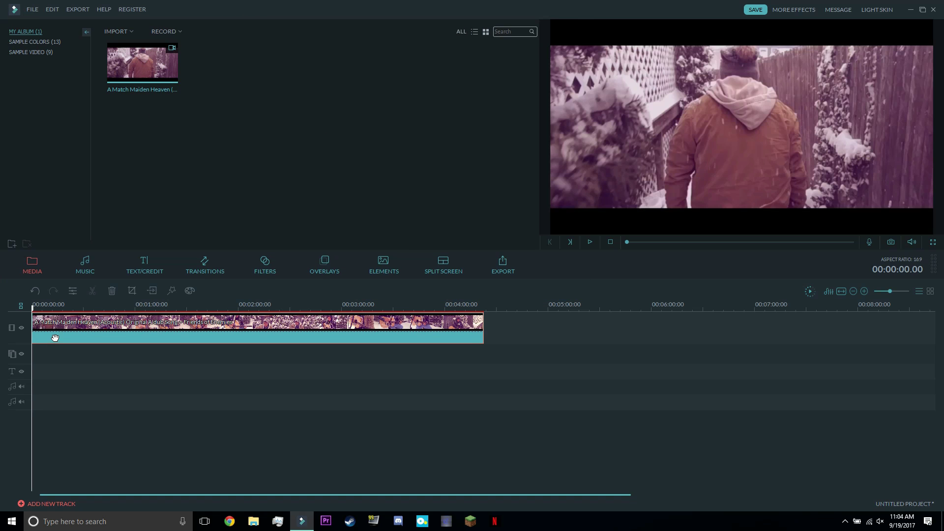
mouse_move(216, 305)
mouse_down()
mouse_move(261, 308)
mouse_move(228, 323)
mouse_up()
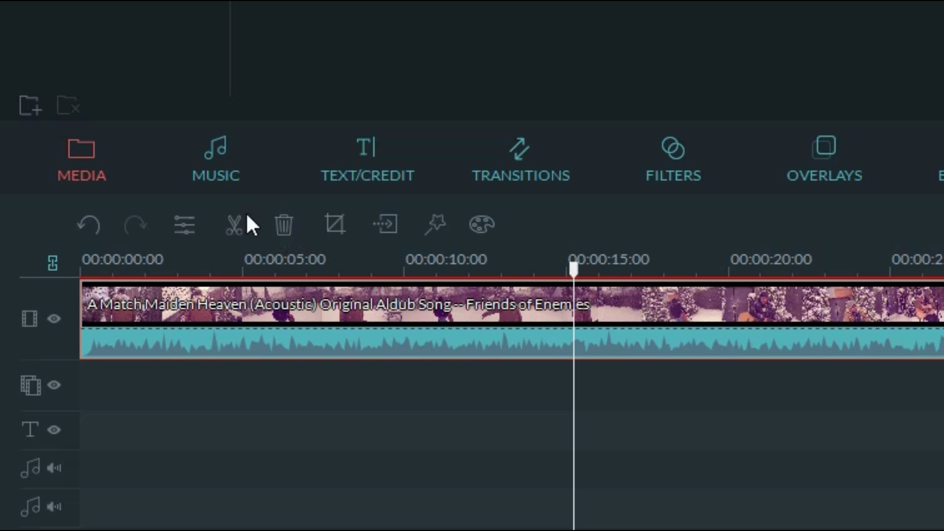
Split the song clip at 00:00:14 and just past 00:00:15, deleting the piece between.
click(231, 226)
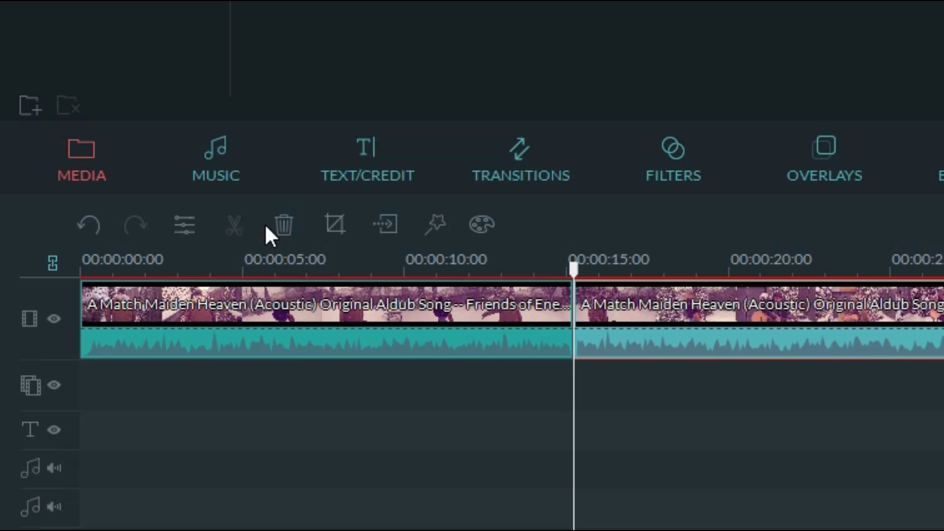
click(14, 208)
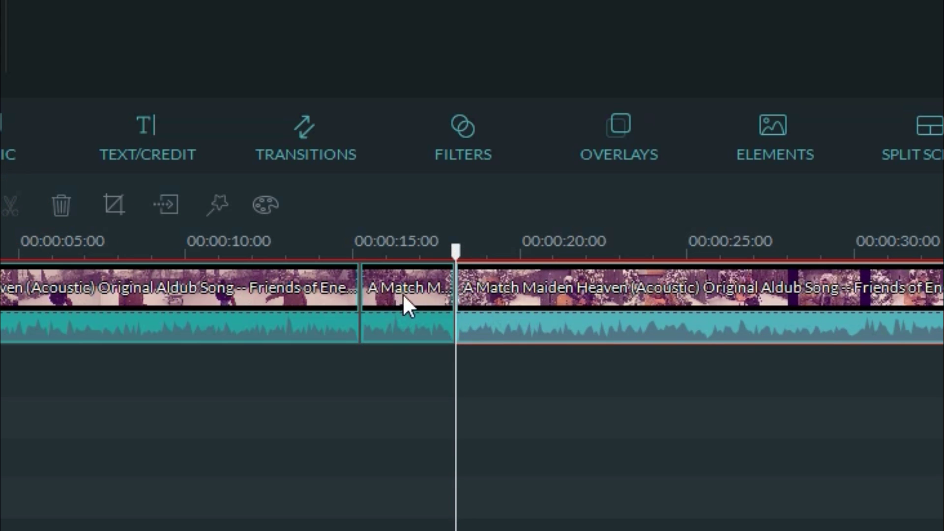
click(418, 295)
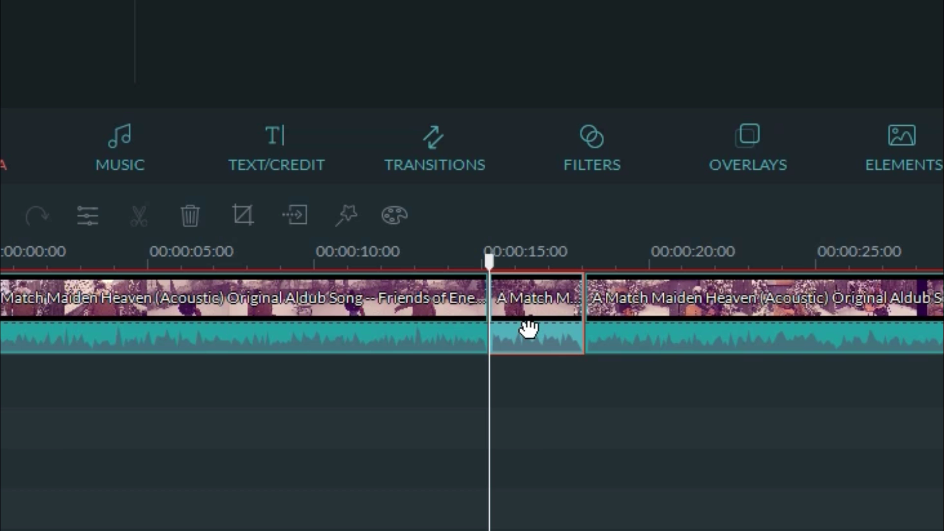
click(194, 217)
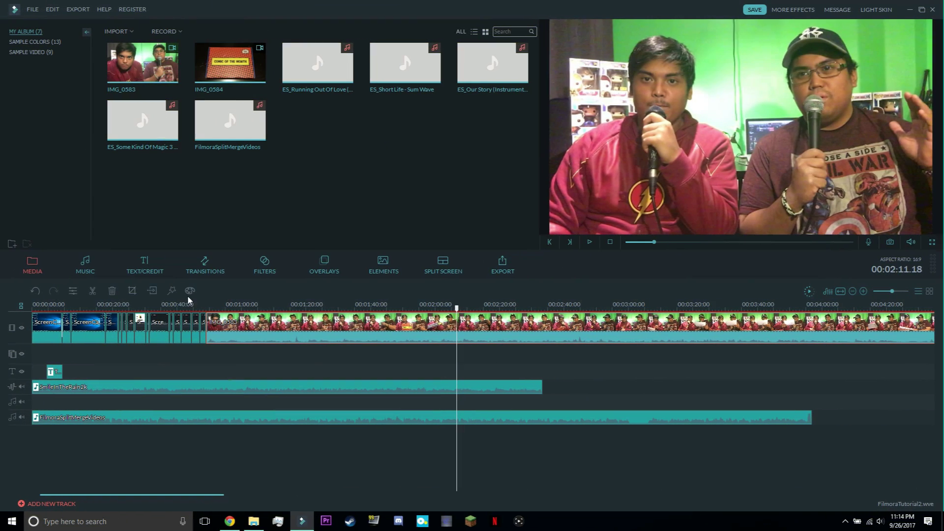
Apply a Crop and Zoom Pan & Zoom effect to the presenters' webcam clip.
click(131, 291)
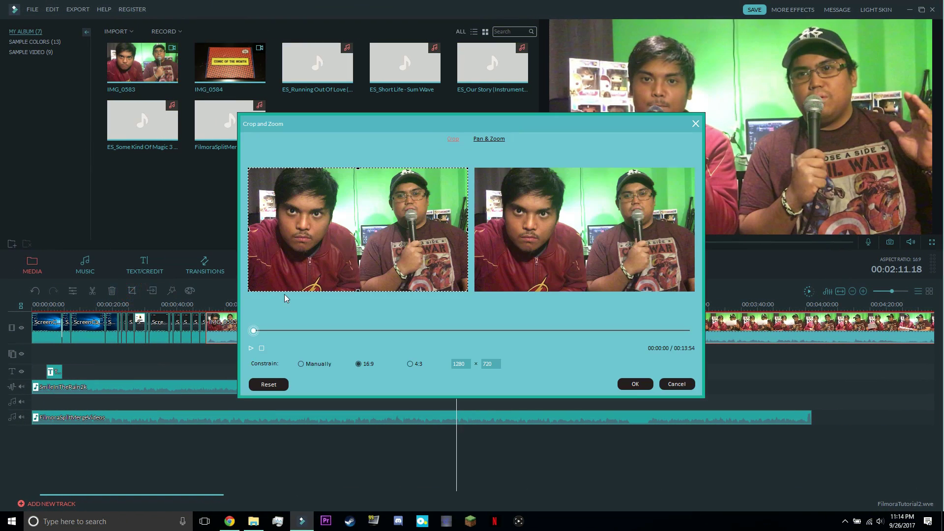
click(489, 139)
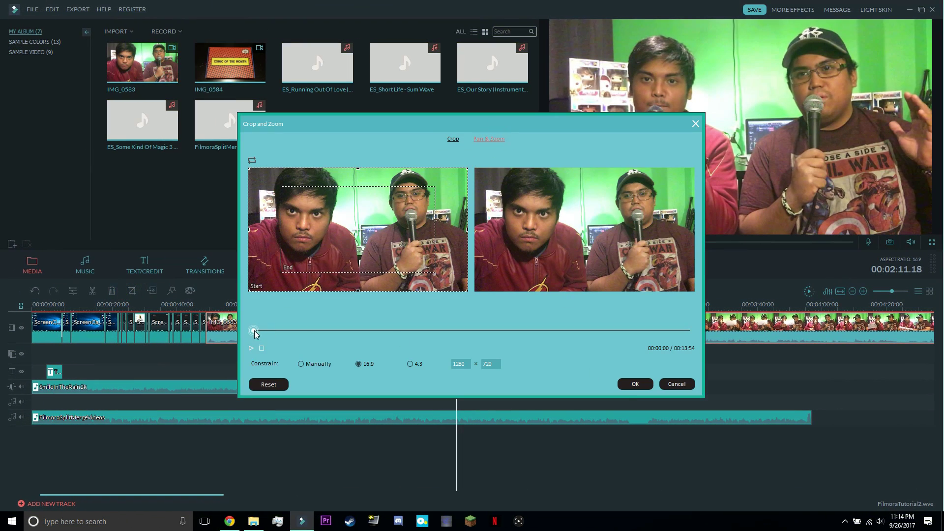
drag(254, 330, 683, 332)
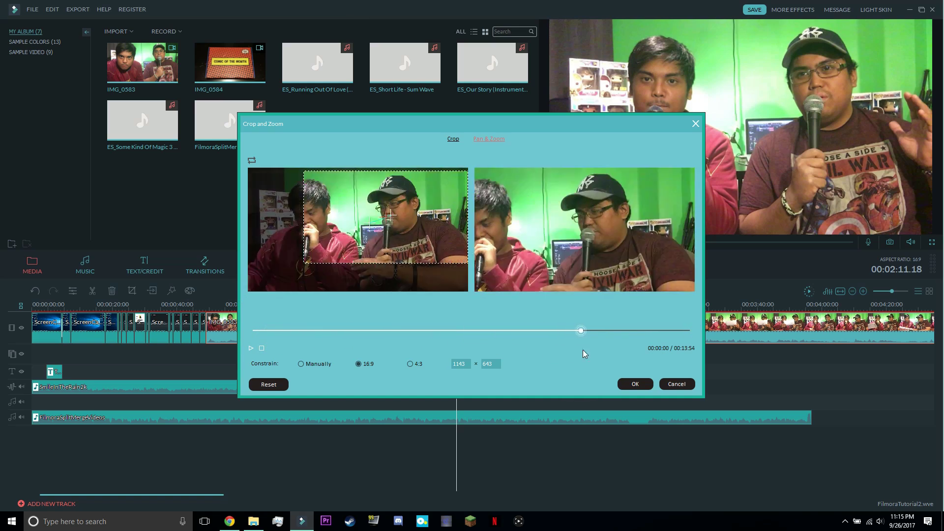
click(636, 383)
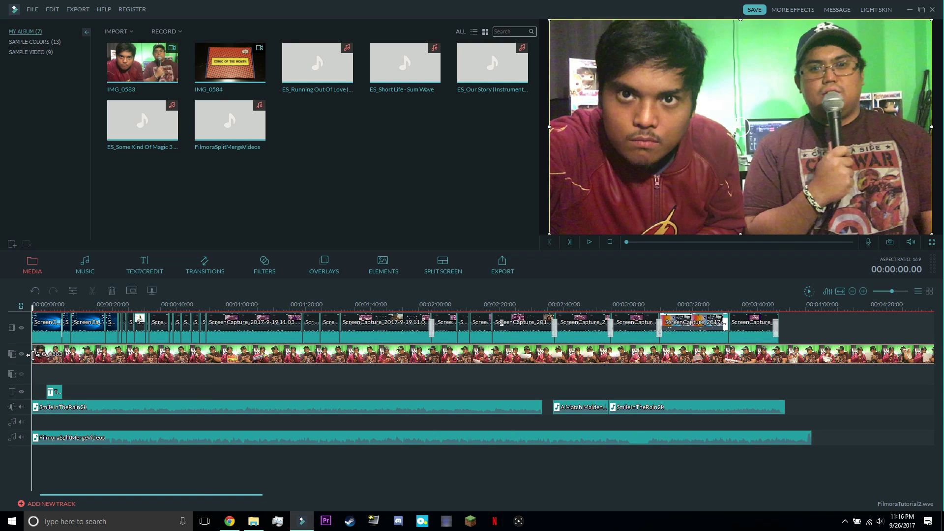
Drop IMG_0584 onto the picture-in-picture track at 00:00:00.
mouse_move(230, 63)
drag(214, 70, 37, 373)
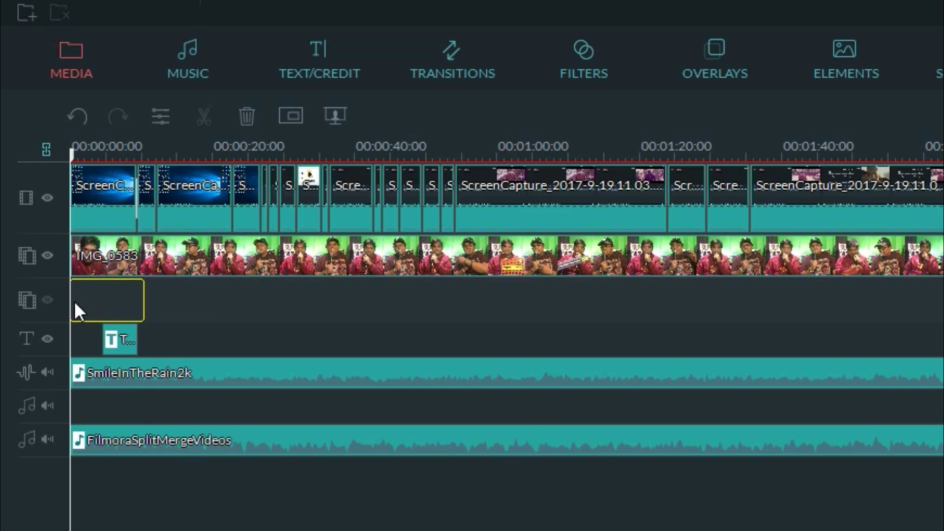
drag(107, 300, 107, 301)
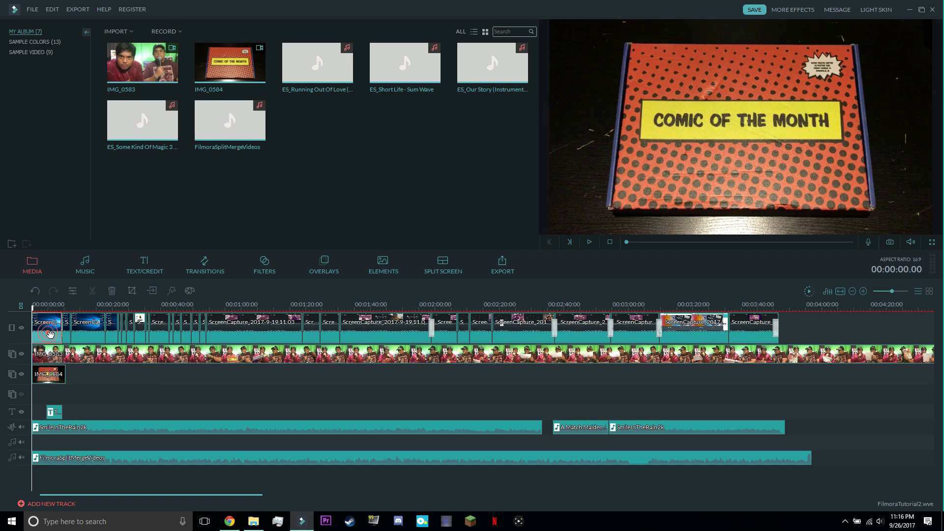
Resize the comic box into the upper right and the webcam clip into the lower right, then play.
click(44, 314)
click(565, 128)
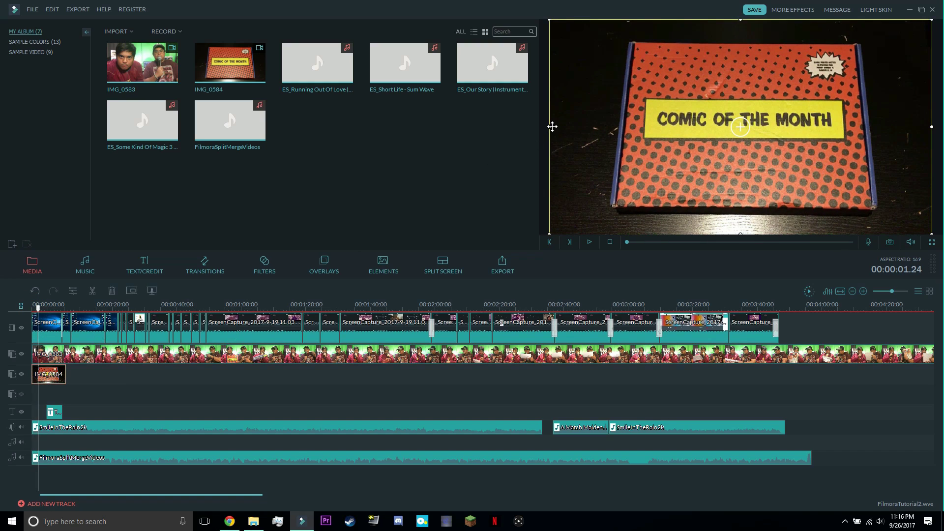
drag(565, 128, 777, 87)
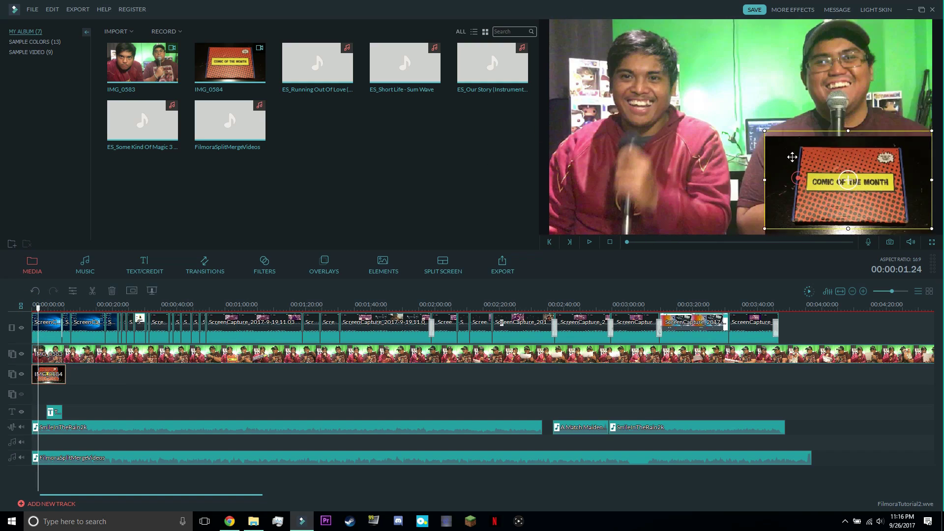
click(664, 111)
mouse_move(930, 232)
mouse_down()
mouse_move(721, 169)
mouse_move(878, 172)
mouse_up()
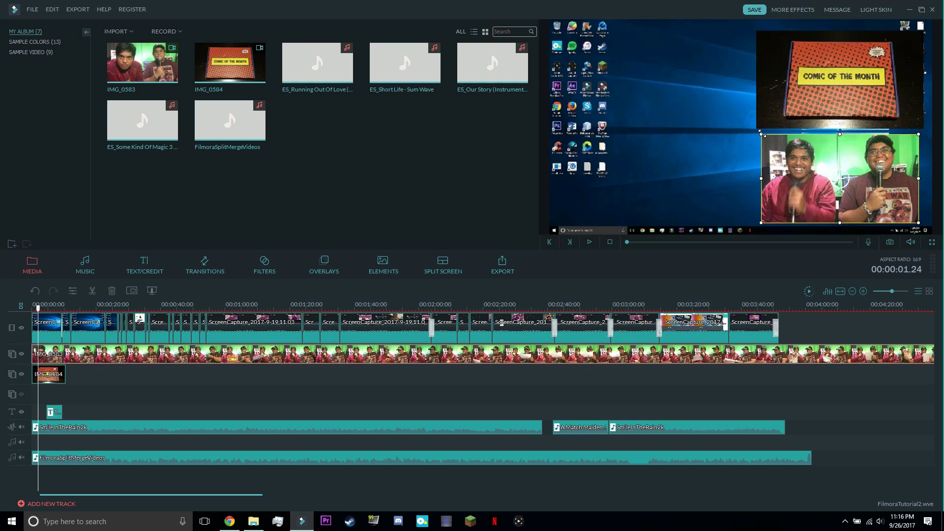
key(space)
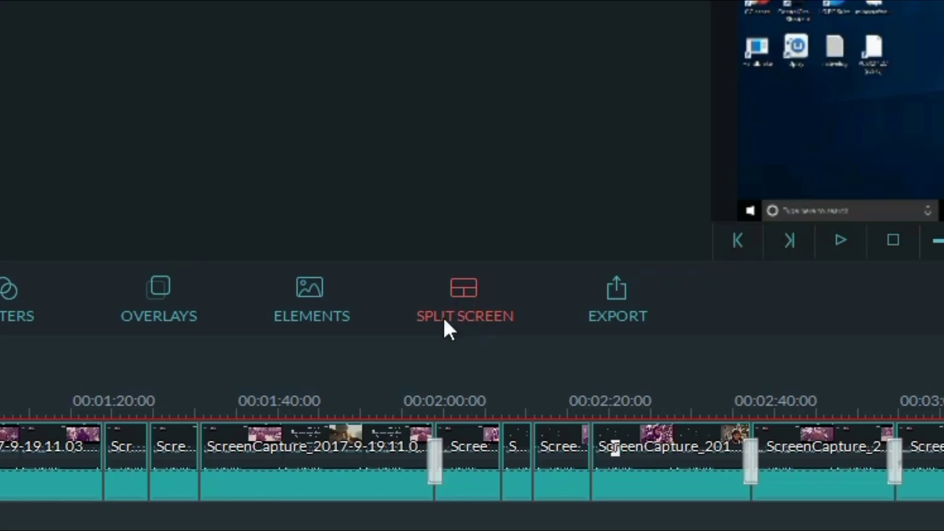
Apply a two-screen split layout with IMG_0583 in zone 1 and IMG_0584 in zone 2.
click(451, 304)
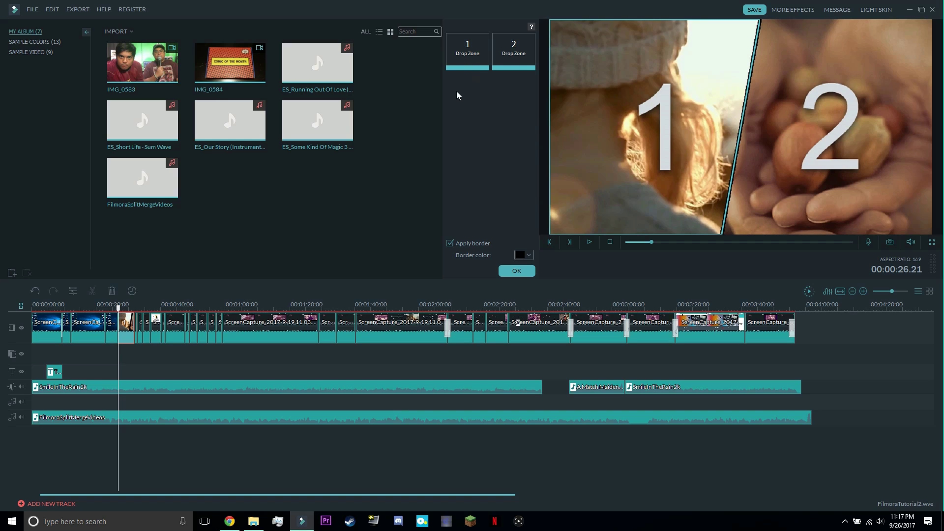
drag(159, 70, 455, 66)
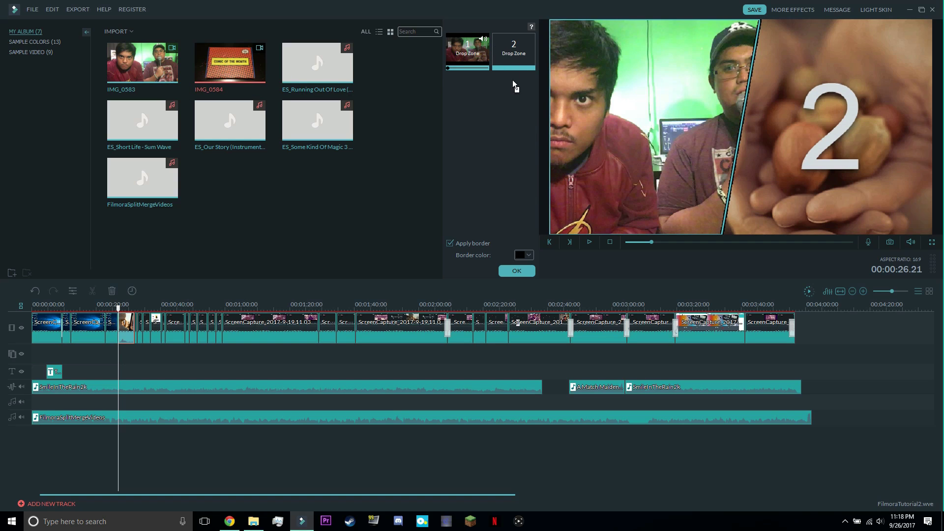
drag(512, 71, 511, 71)
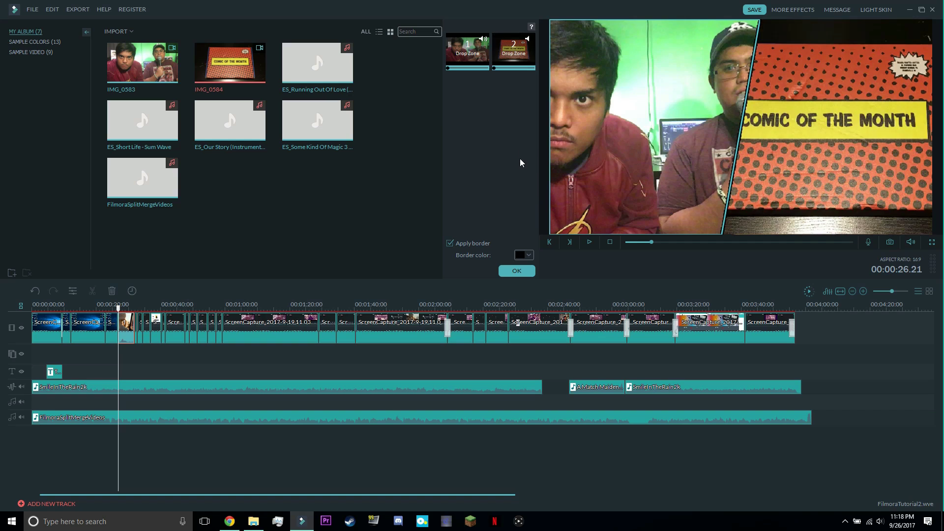
click(519, 271)
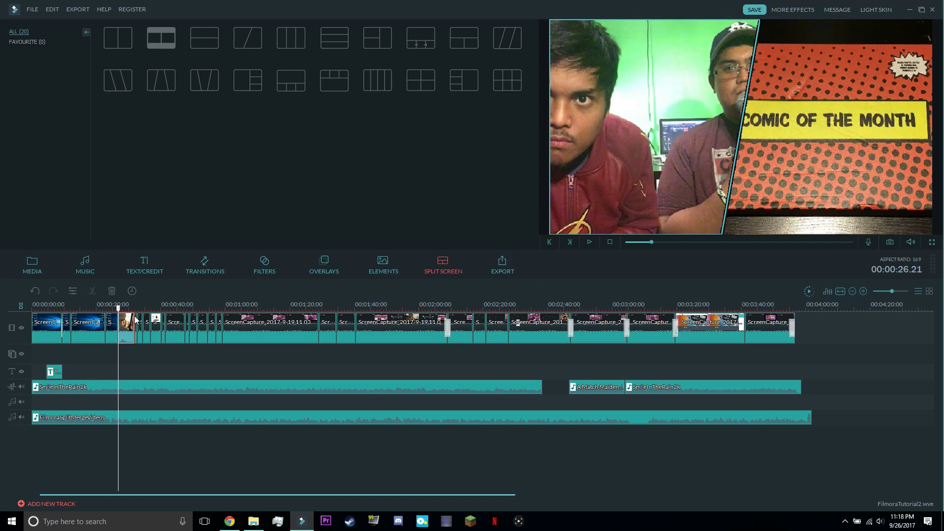
key(space)
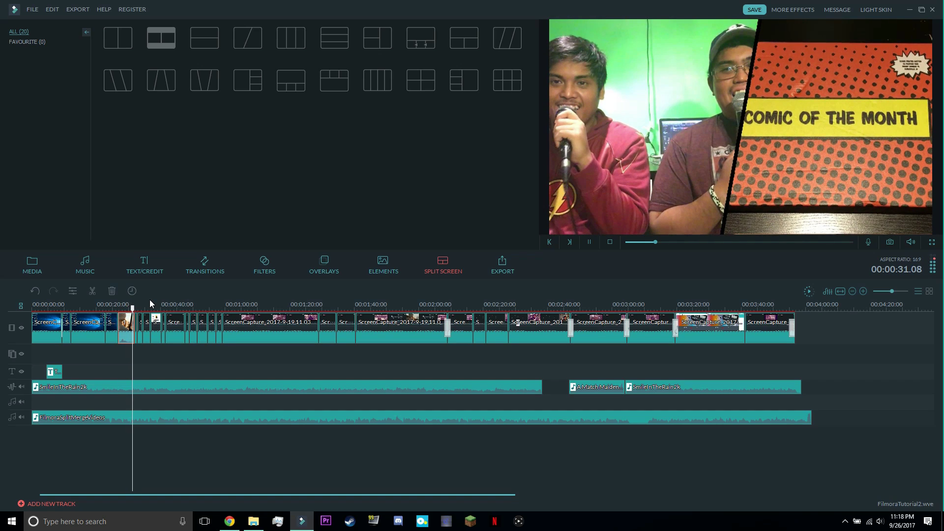
key(space)
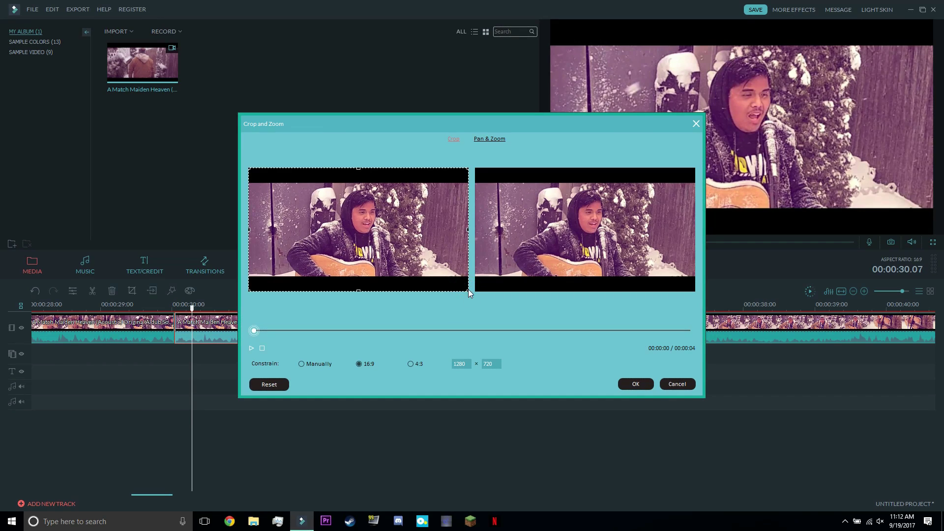
Crop the singer's clip to a centred box, then rotate it a quarter turn and back.
drag(468, 290, 431, 271)
click(633, 385)
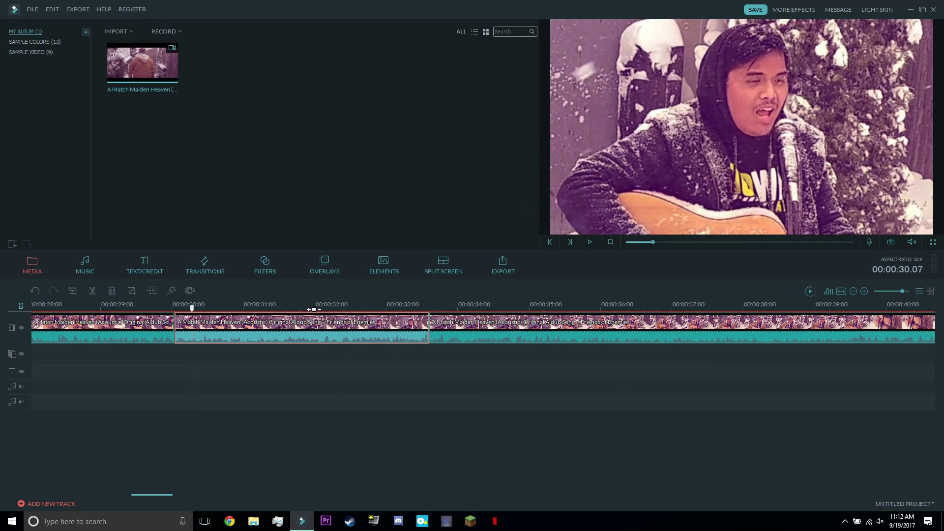
click(74, 291)
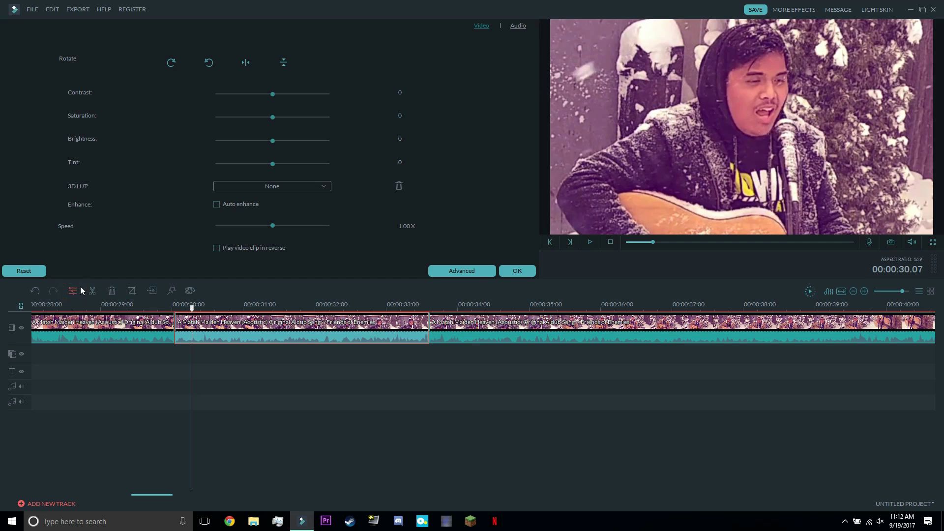
click(171, 63)
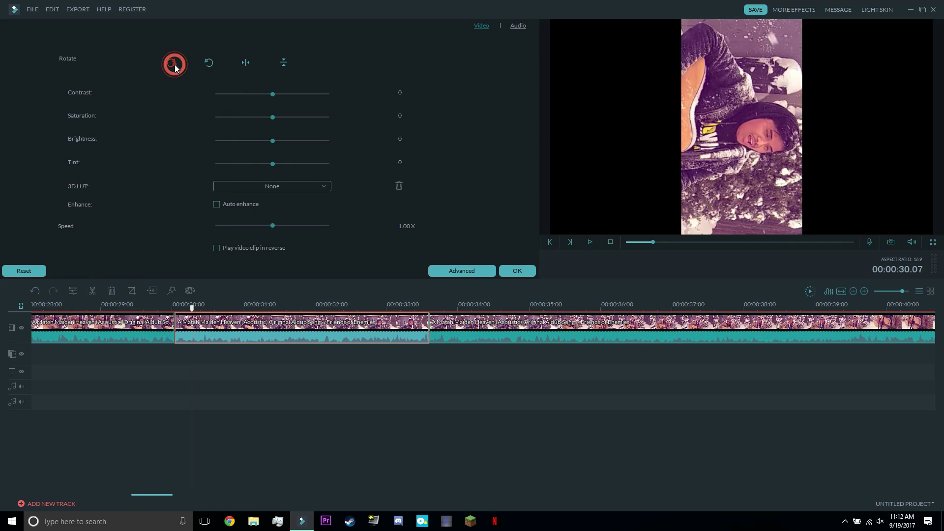
click(173, 63)
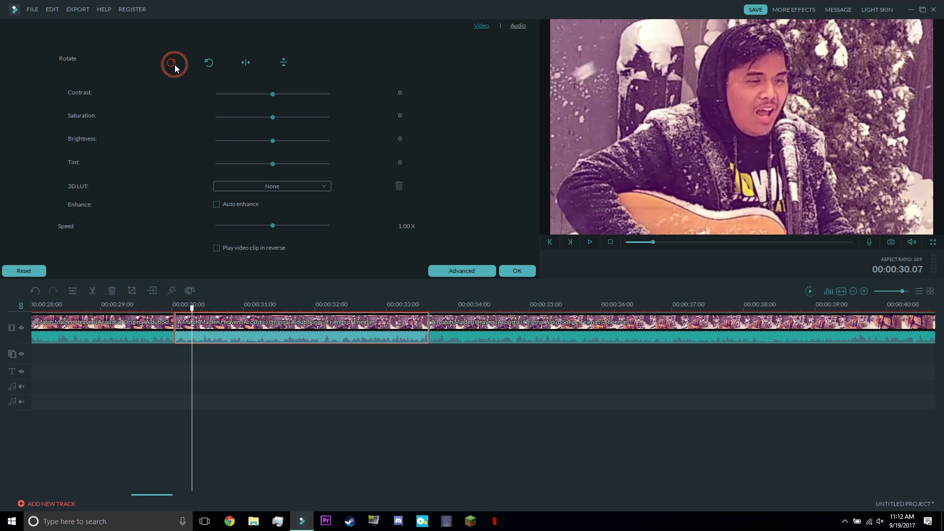
Set Contrast -27, Saturation -3, Brightness -29 and the Batman 3D LUT, keeping speed at 1x.
drag(273, 94, 257, 96)
click(270, 117)
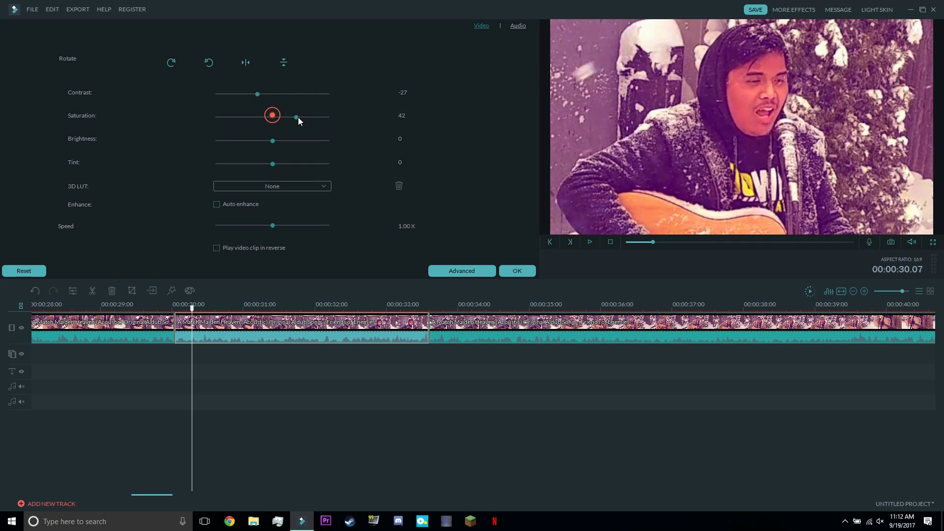
mouse_move(276, 143)
mouse_down()
mouse_move(256, 142)
mouse_move(283, 168)
mouse_move(272, 171)
mouse_up()
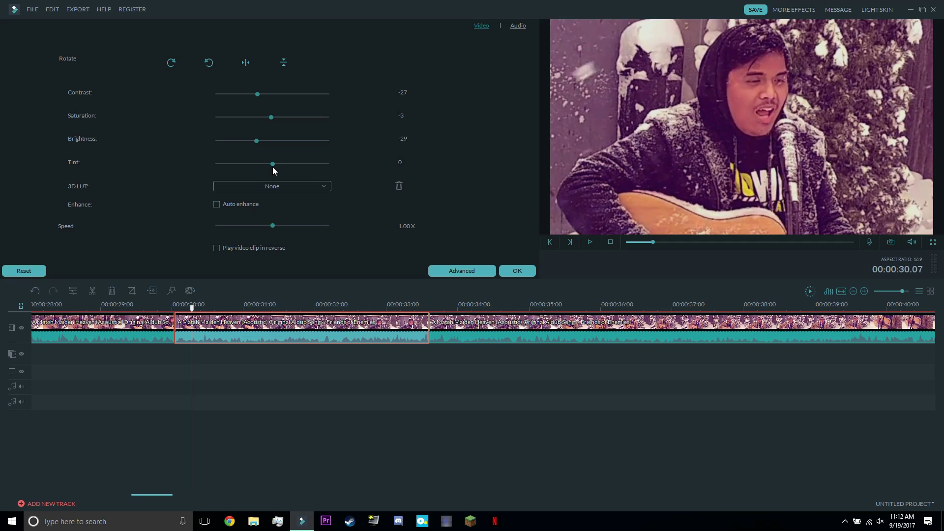
click(272, 187)
click(270, 246)
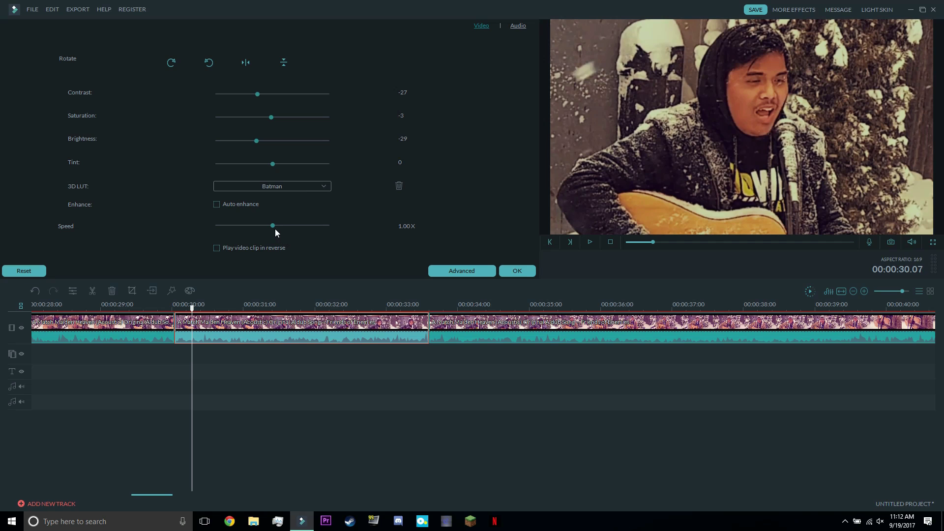
drag(273, 228, 287, 229)
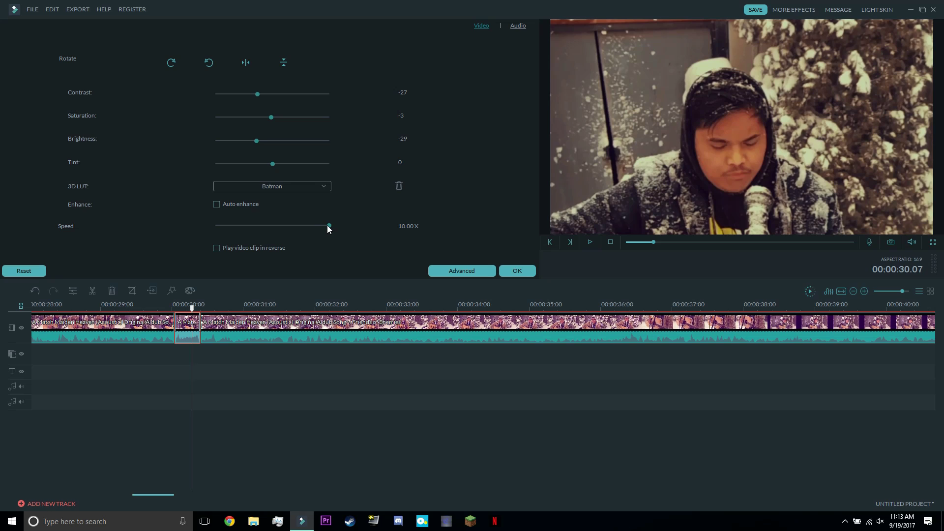
drag(329, 227, 281, 227)
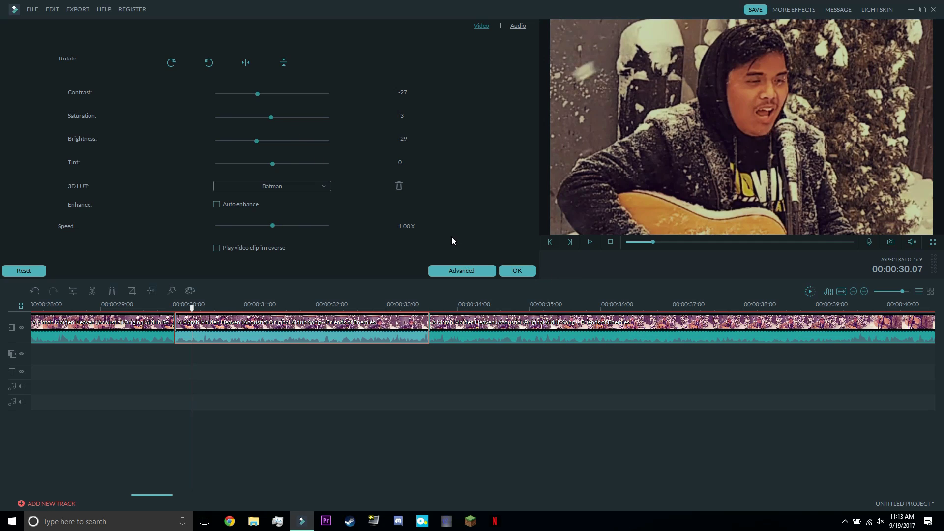
Raise the graded clip's brightness slightly and play it back.
click(270, 146)
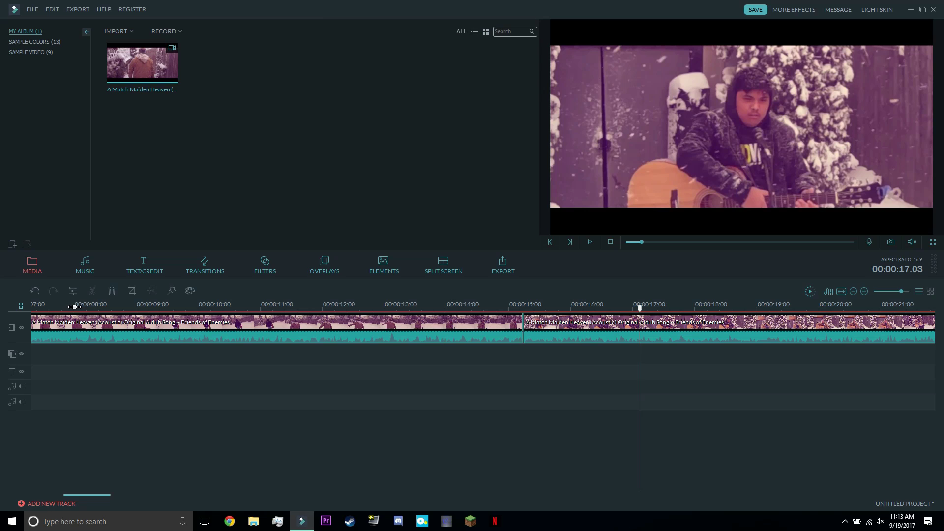
key(space)
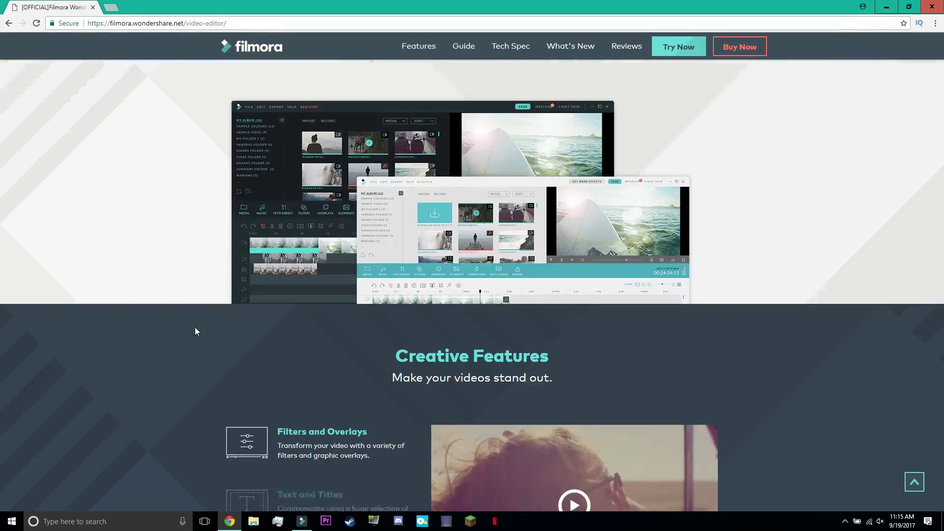
scroll(195, 331, down, 4)
scroll(196, 332, down, 2)
scroll(195, 331, down, 2)
scroll(196, 331, down, 2)
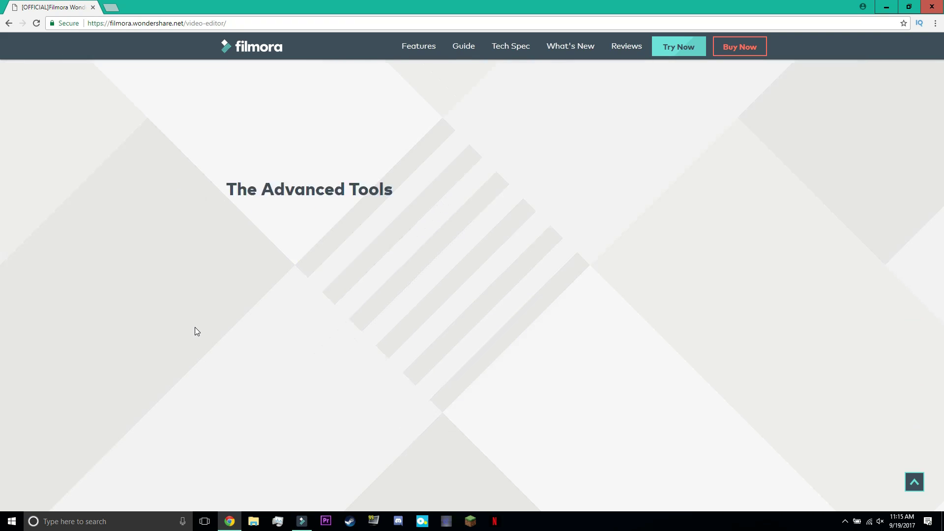
scroll(195, 332, down, 2)
scroll(195, 327, down, 3)
scroll(195, 327, down, 4)
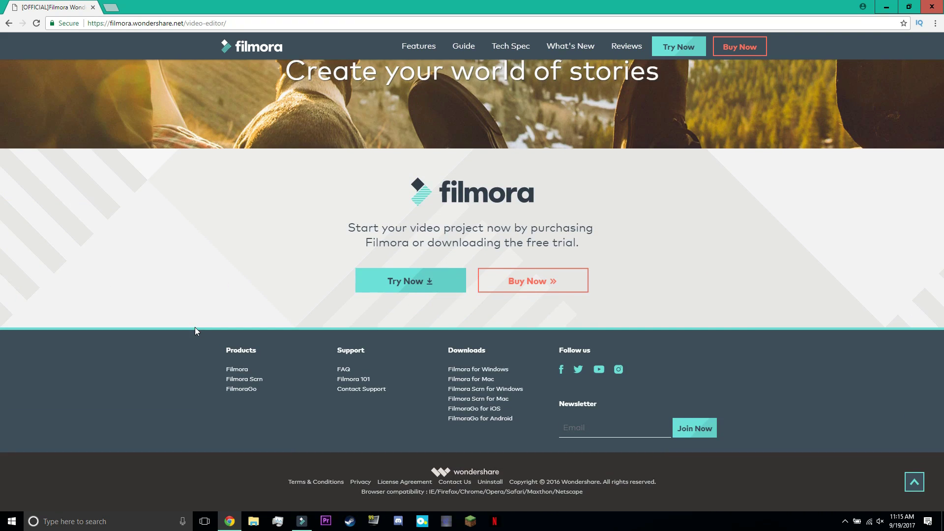
scroll(195, 327, up, 5)
scroll(195, 332, up, 4)
scroll(196, 332, up, 2)
scroll(197, 332, up, 3)
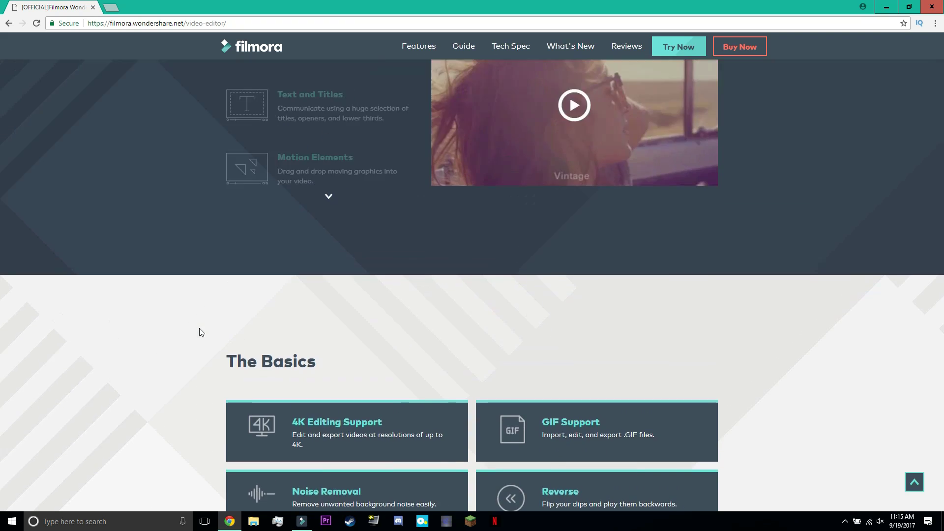
scroll(198, 332, up, 4)
scroll(199, 332, up, 5)
scroll(200, 332, up, 3)
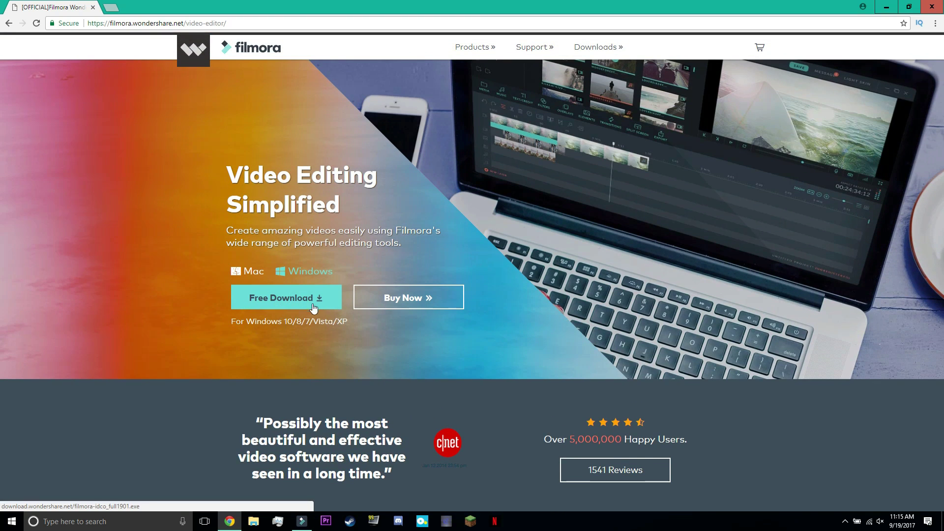
Open Filmora's Buy Now page, which lists personal licences from $39.99 per year.
click(388, 298)
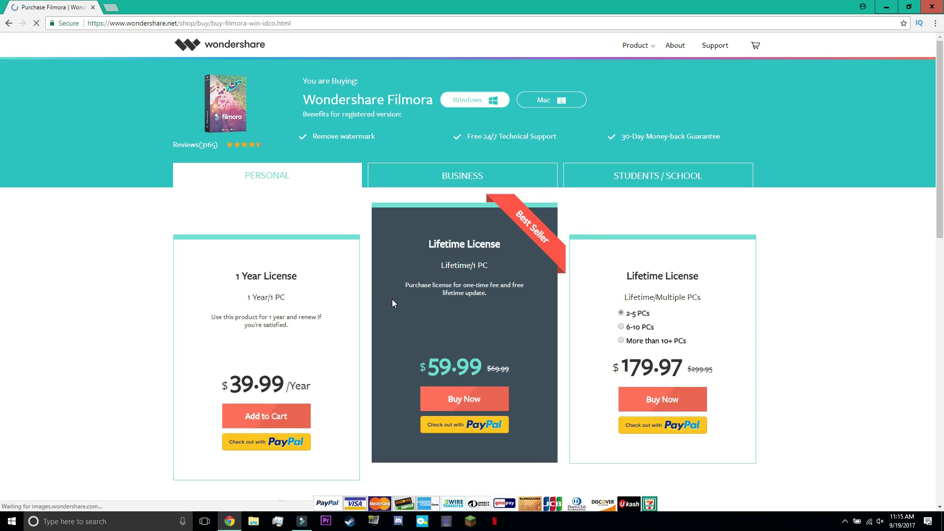
scroll(390, 297, down, 1)
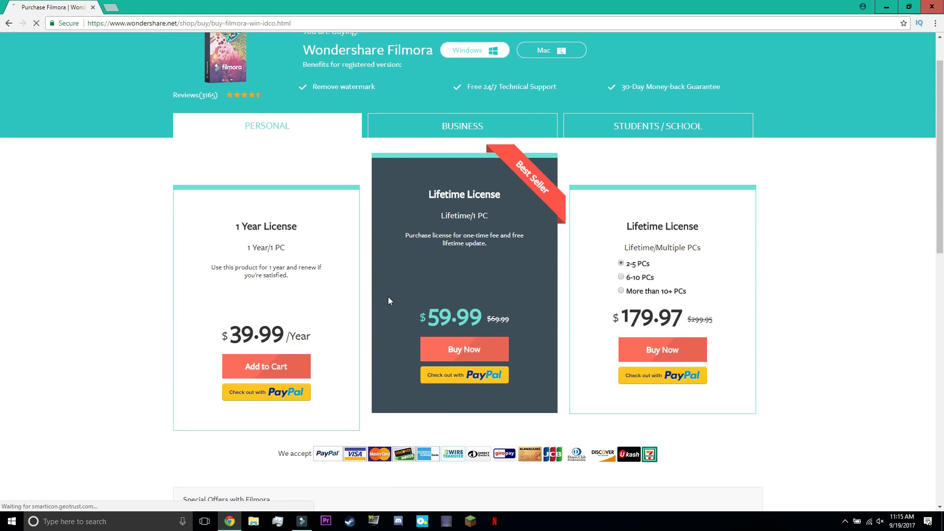